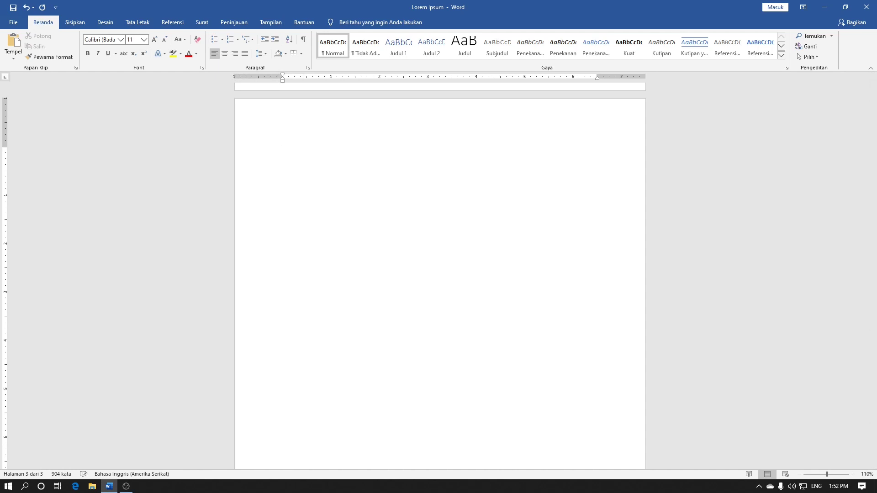
Type the heading 'Daftar barang yang dibeli' and start a new line below it.
{"action": "type", "text": "Daftar"}
{"action": "type", "text": " barang yang dibe"}
{"action": "type", "text": "li:"}
{"action": "key", "text": "Return"}
Create a bulleted list: Membeli sepatu, membeli tas, membeli baju, membeli buku, then end it.
{"action": "left_click", "coordinate": [213, 40]}
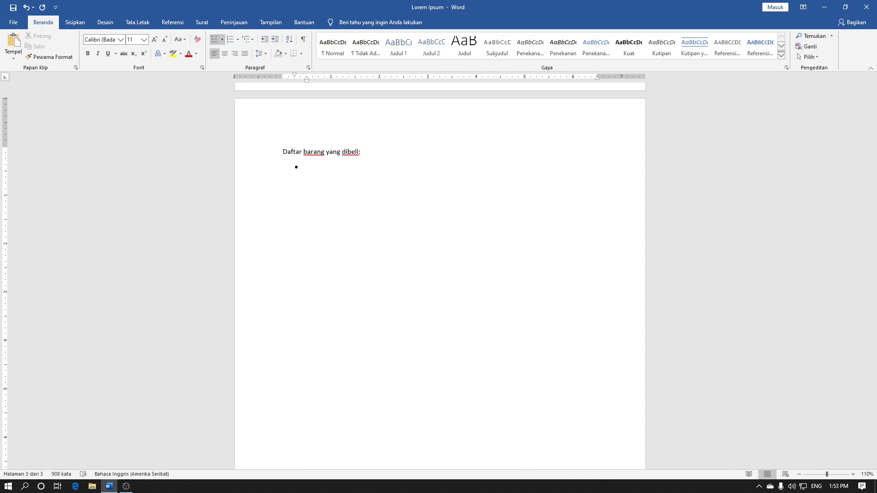
{"action": "type", "text": "Membeli se"}
{"action": "type", "text": "patu"}
{"action": "key", "text": "Return"}
{"action": "type", "text": "membeli "}
{"action": "type", "text": "tas"}
{"action": "key", "text": "Return"}
{"action": "type", "text": "mem"}
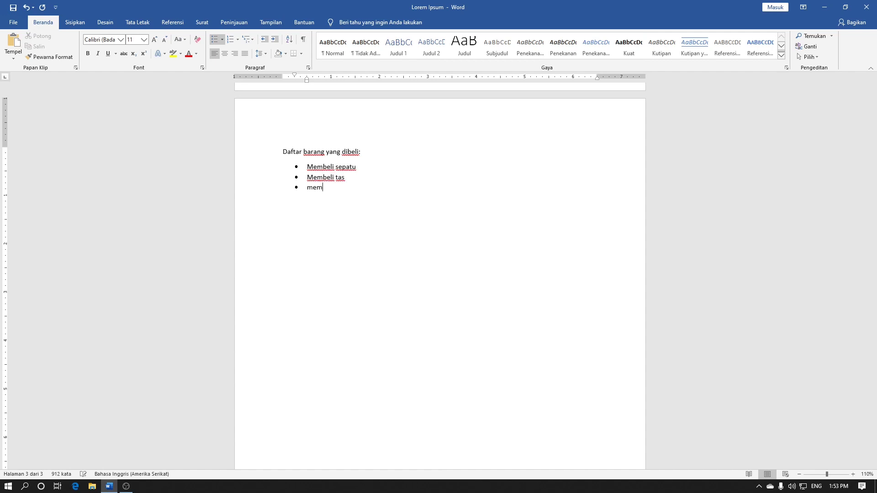
{"action": "type", "text": "beli "}
{"action": "type", "text": "baju"}
{"action": "key", "text": "Return"}
{"action": "type", "text": "membeli "}
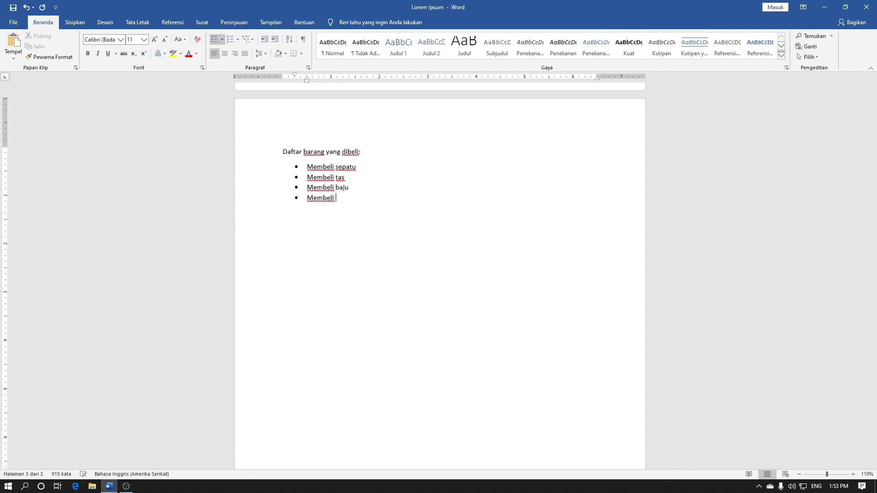
{"action": "type", "text": "buku"}
{"action": "key", "text": "Return"}
{"action": "key", "text": "Return"}
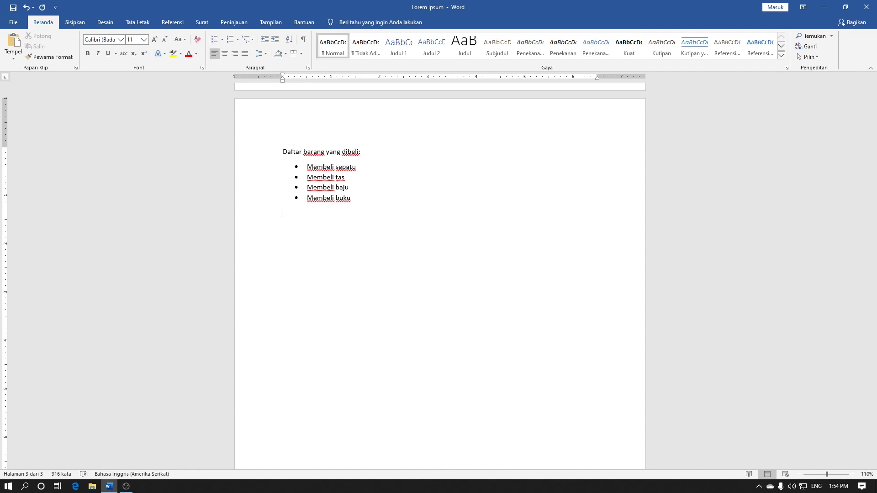
Write 'daftar ini sudah selesai dibuat' below the list and return to the first item.
{"action": "type", "text": "daf"}
{"action": "type", "text": "tar ini su"}
{"action": "type", "text": "dah selesai dibu"}
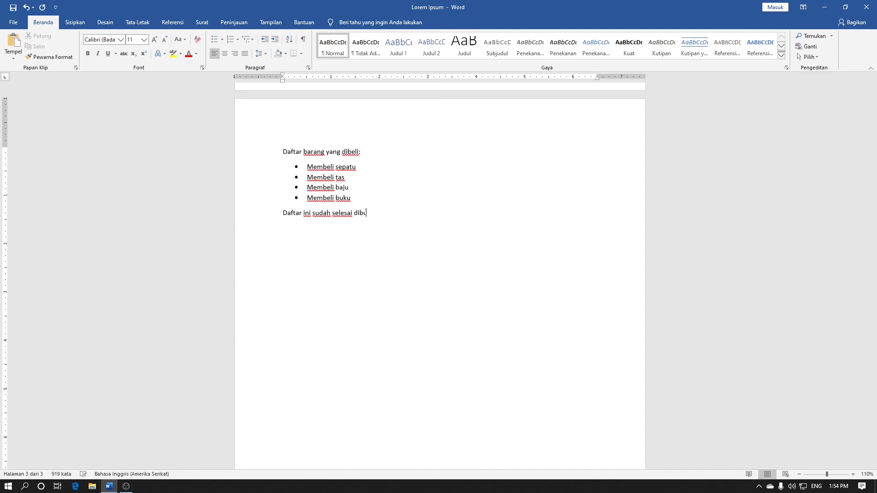
{"action": "type", "text": "at"}
{"action": "left_click", "coordinate": [296, 165]}
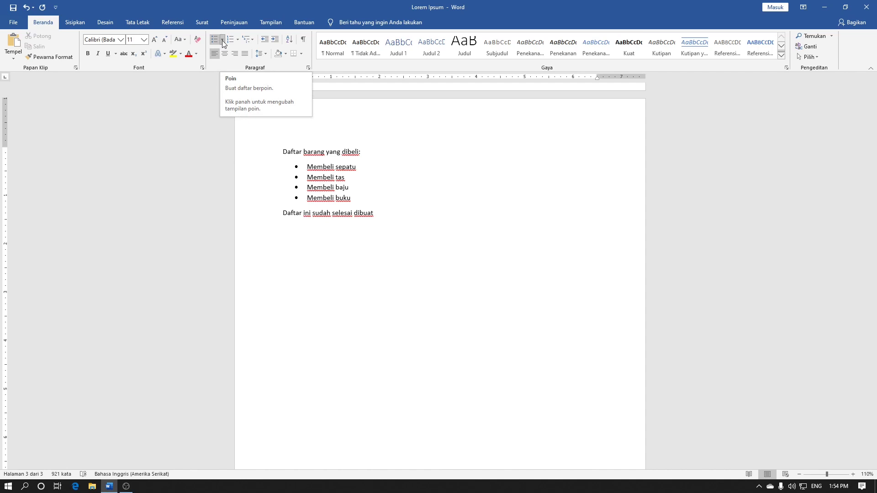
Apply the four-diamond bullet from the Bullet Library to the list.
{"action": "left_click", "coordinate": [222, 40]}
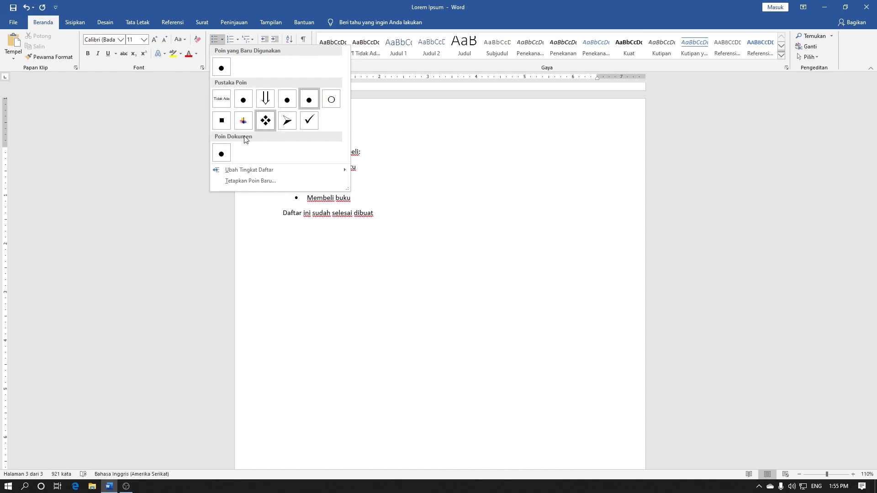
{"action": "left_click", "coordinate": [260, 120]}
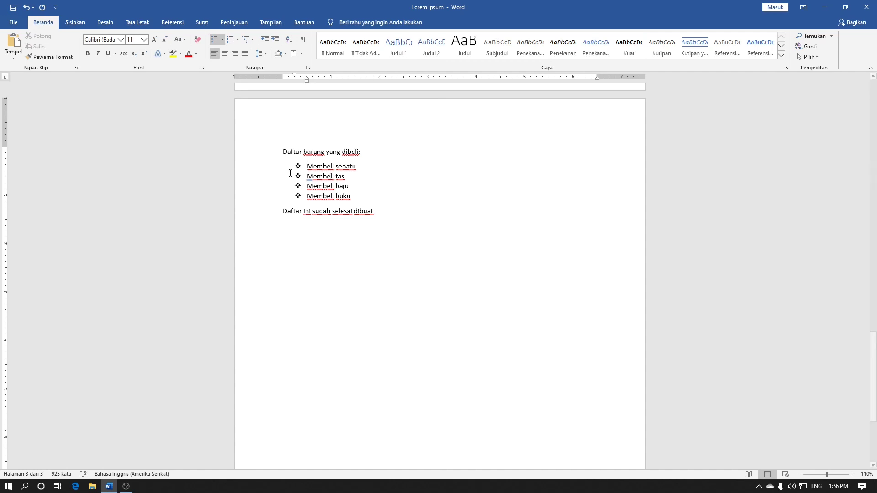
Select the list items and switch their bullets to hollow circles.
{"action": "left_click_drag", "start_coordinate": [250, 169], "coordinate": [249, 201]}
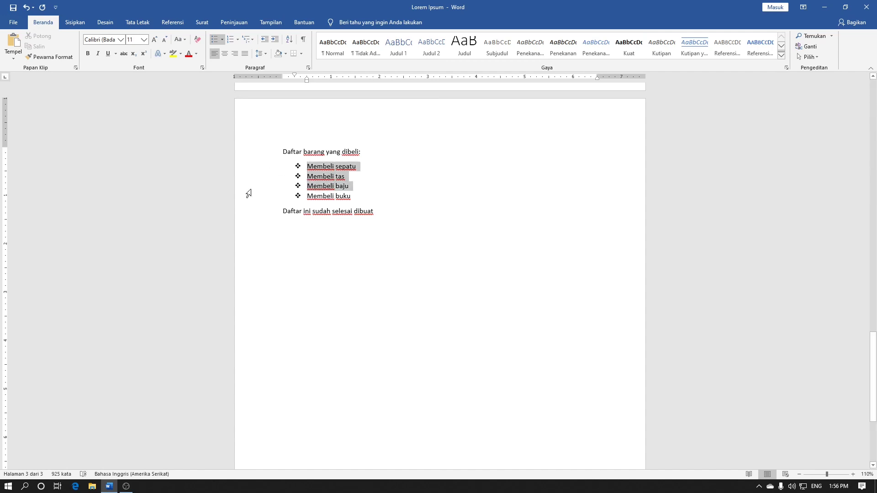
{"action": "left_click", "coordinate": [382, 196]}
{"action": "right_click", "coordinate": [314, 185]}
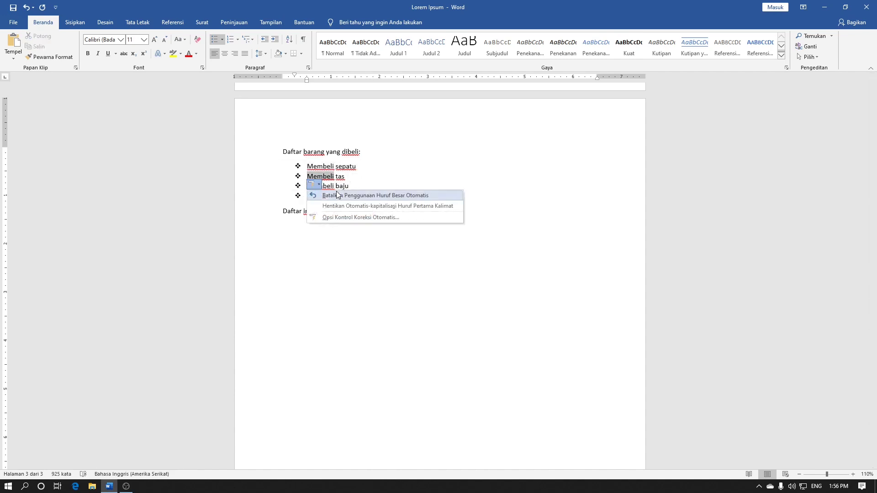
{"action": "left_click", "coordinate": [344, 172]}
{"action": "left_click", "coordinate": [367, 186]}
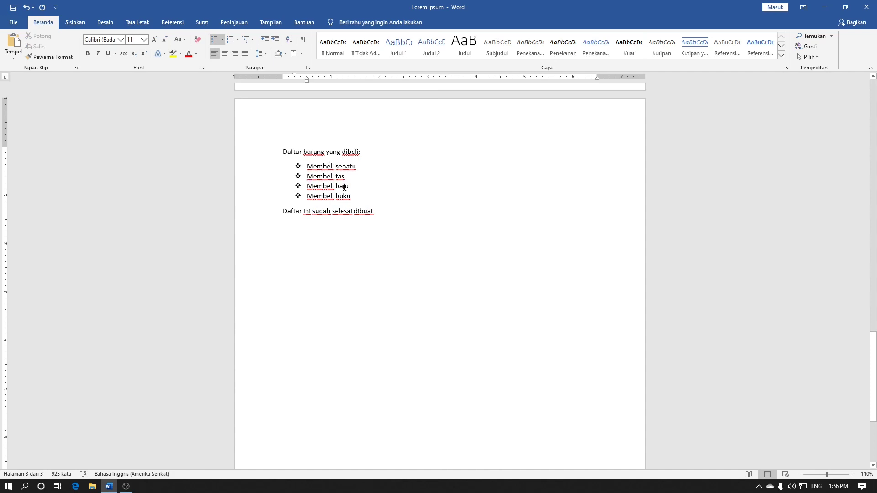
{"action": "double_click", "coordinate": [320, 186]}
{"action": "left_click_drag", "start_coordinate": [320, 186], "coordinate": [320, 196]}
{"action": "left_click", "coordinate": [224, 40]}
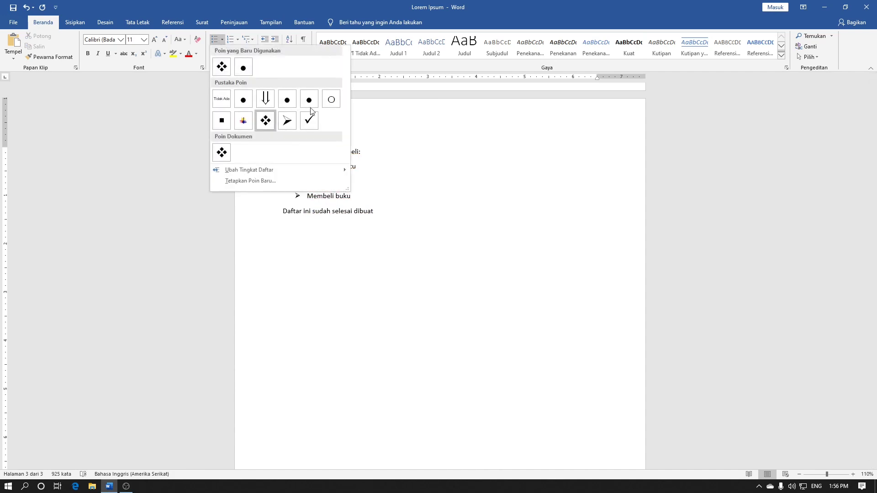
{"action": "left_click", "coordinate": [326, 100]}
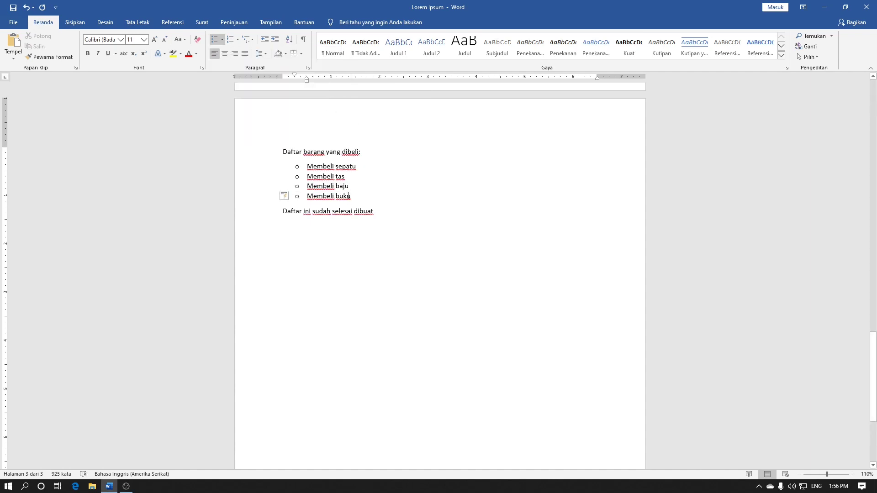
{"action": "left_click", "coordinate": [223, 40]}
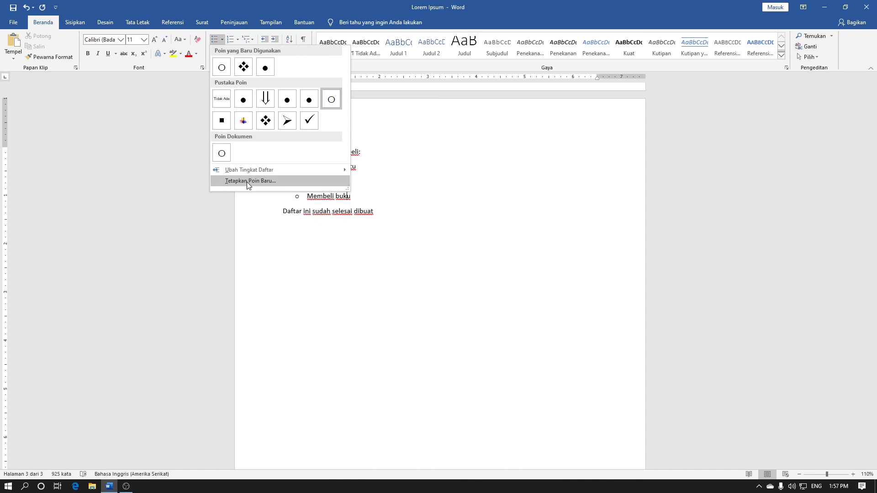
Define a new bullet using the $ (Dollar Sign) symbol and apply it to the list.
{"action": "left_click", "coordinate": [248, 181]}
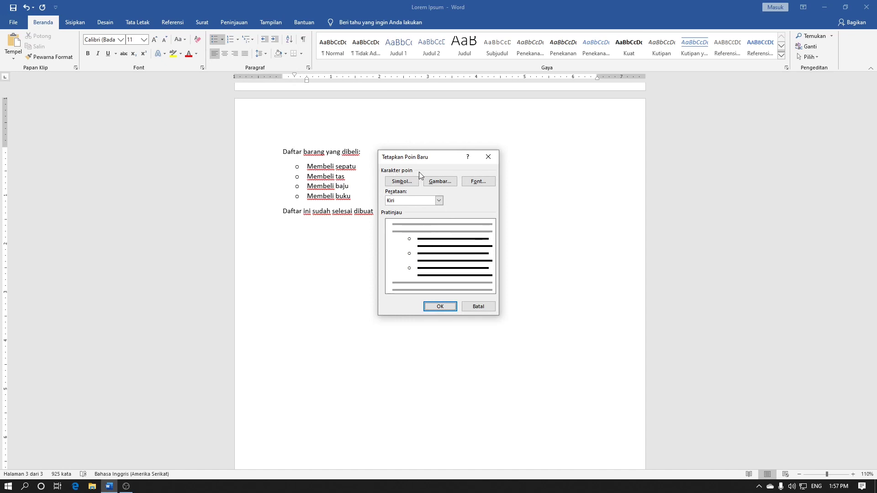
{"action": "left_click", "coordinate": [395, 183]}
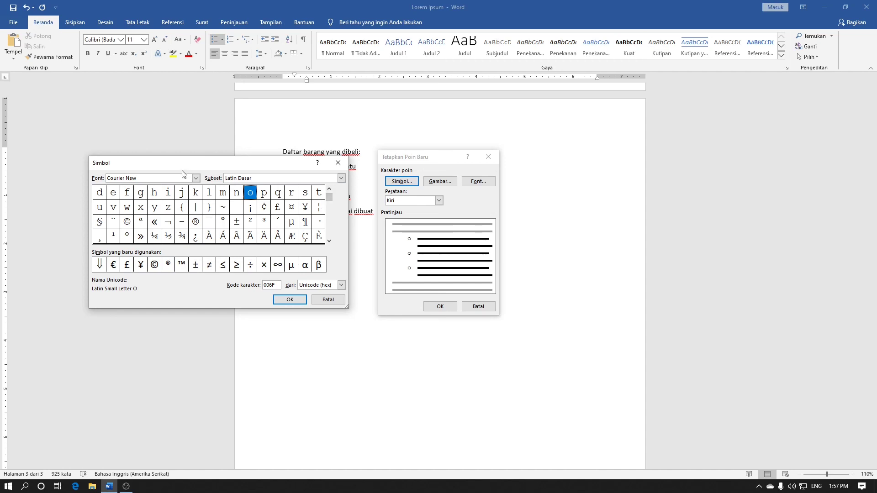
{"action": "scroll", "coordinate": [183, 196], "scroll_direction": "up", "scroll_amount": 2}
{"action": "left_click", "coordinate": [154, 192]}
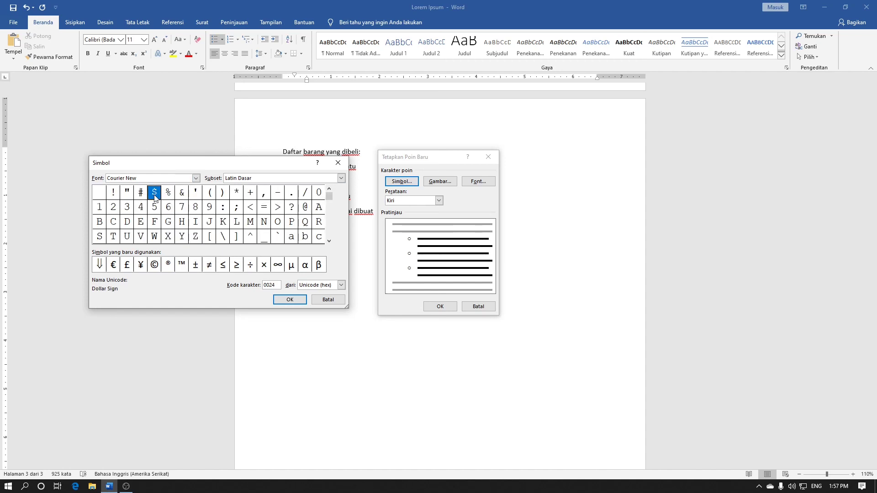
{"action": "left_click", "coordinate": [297, 300]}
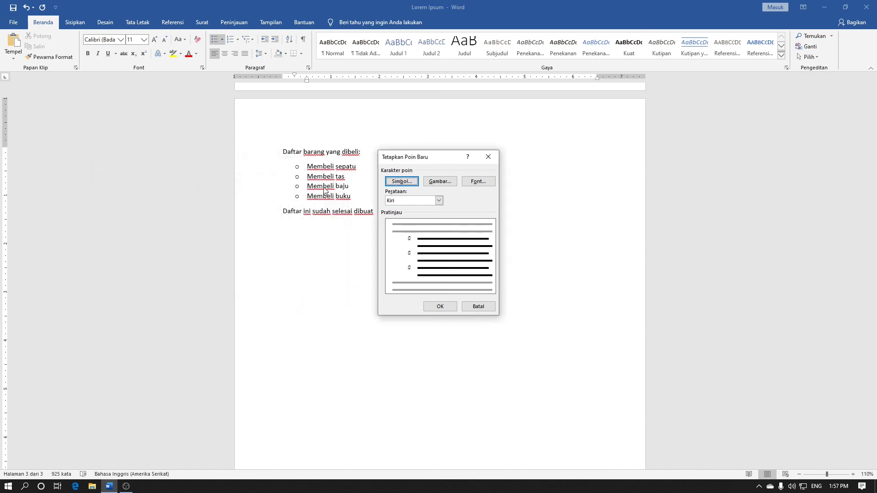
{"action": "left_click", "coordinate": [439, 307]}
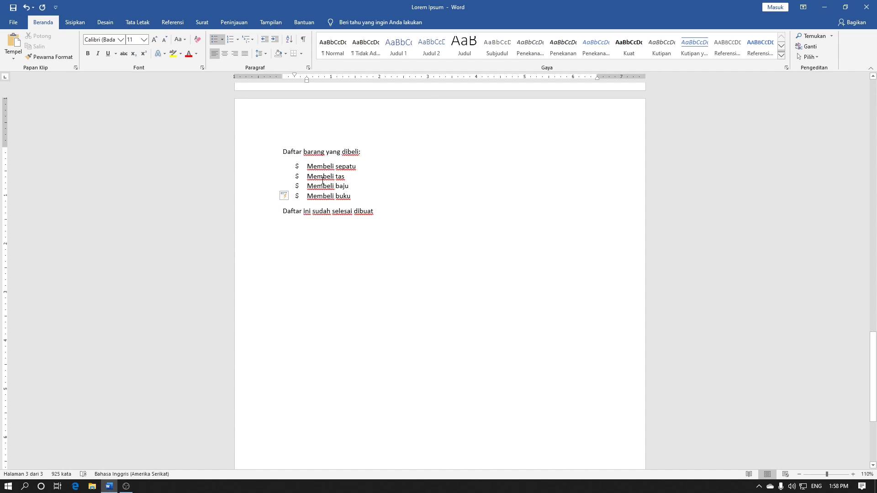
Start a new bullet definition and choose Picture to reach the Insert Pictures sources.
{"action": "left_click", "coordinate": [222, 40]}
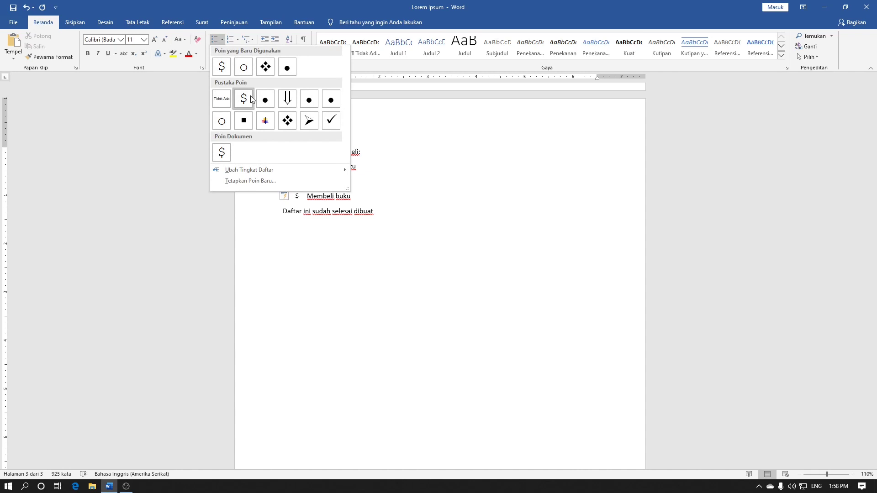
{"action": "left_click", "coordinate": [271, 182]}
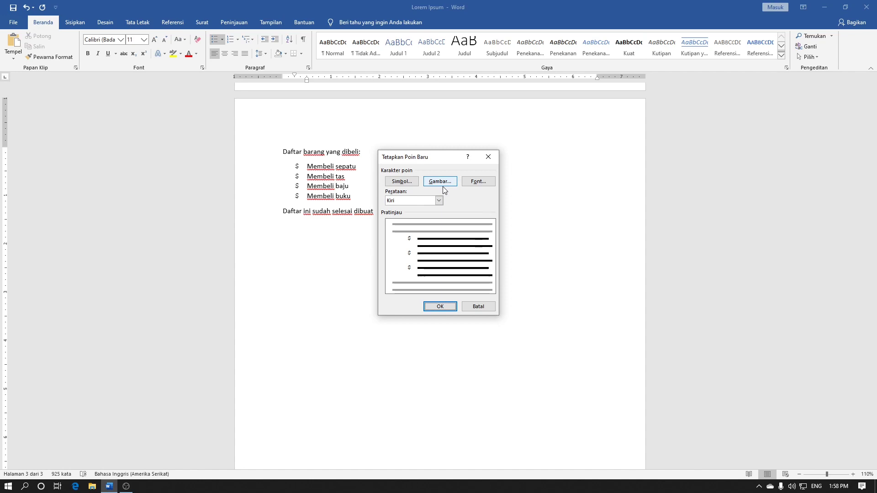
{"action": "left_click", "coordinate": [443, 185]}
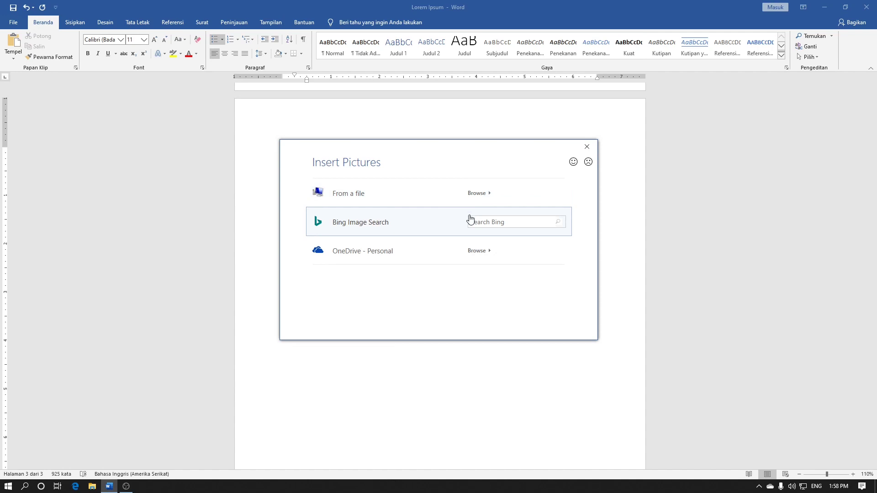
Search online images for 'bullet icon' and browse the results.
{"action": "left_click", "coordinate": [492, 223]}
{"action": "type", "text": "b"}
{"action": "type", "text": "ullet "}
{"action": "type", "text": "icon"}
{"action": "key", "text": "Return"}
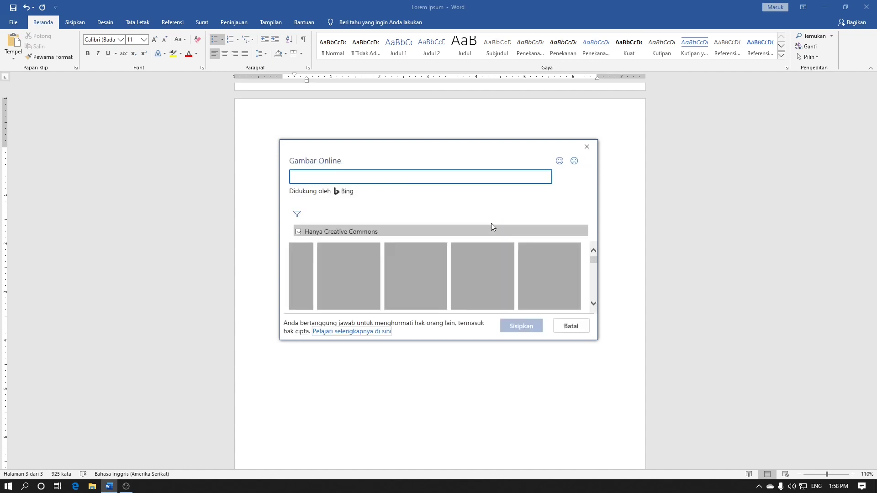
{"action": "scroll", "coordinate": [420, 274], "scroll_direction": "down", "scroll_amount": 2}
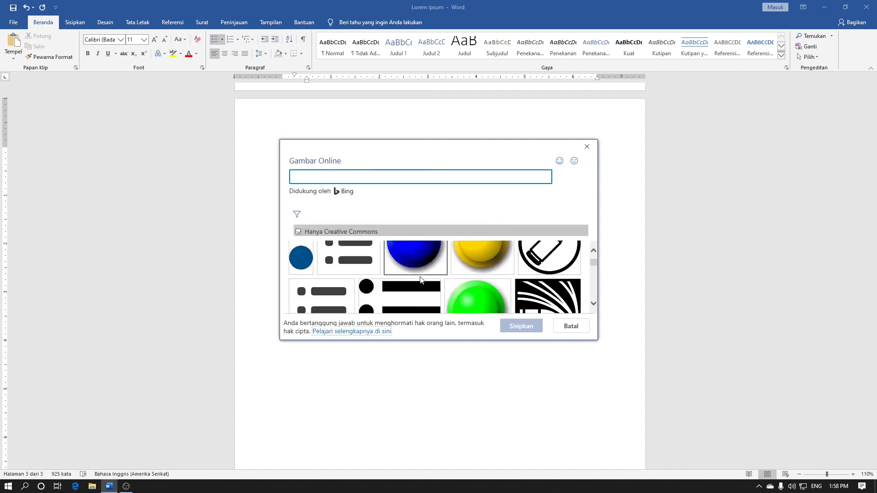
{"action": "scroll", "coordinate": [421, 279], "scroll_direction": "down", "scroll_amount": 1}
{"action": "scroll", "coordinate": [432, 279], "scroll_direction": "down", "scroll_amount": 1}
{"action": "scroll", "coordinate": [441, 283], "scroll_direction": "down", "scroll_amount": 1}
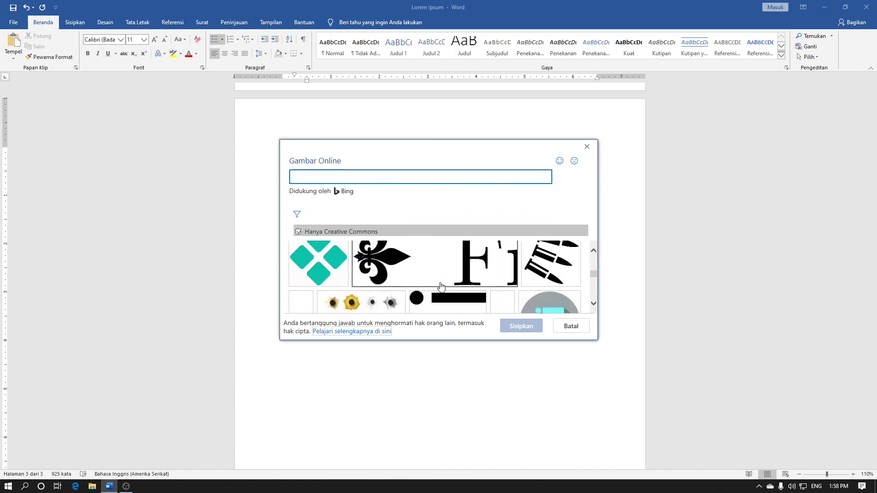
{"action": "scroll", "coordinate": [440, 286], "scroll_direction": "down", "scroll_amount": 1}
{"action": "scroll", "coordinate": [491, 281], "scroll_direction": "up", "scroll_amount": 1}
{"action": "scroll", "coordinate": [495, 280], "scroll_direction": "up", "scroll_amount": 1}
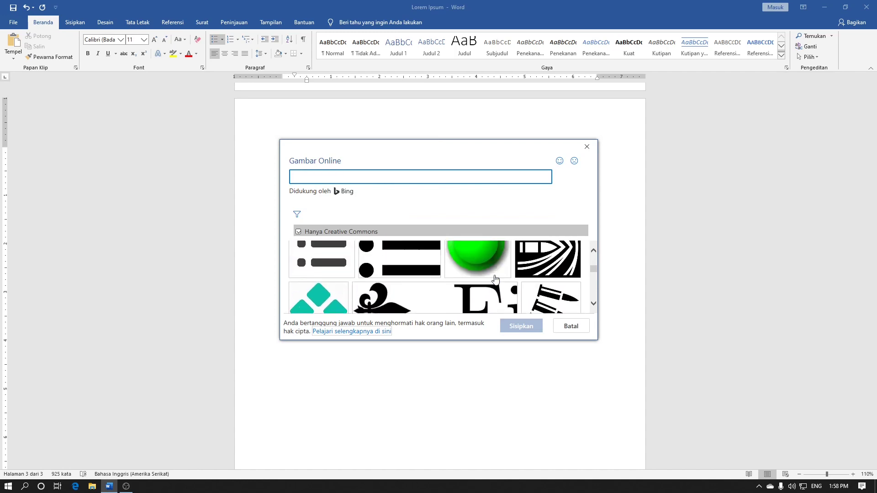
{"action": "scroll", "coordinate": [496, 279], "scroll_direction": "up", "scroll_amount": 1}
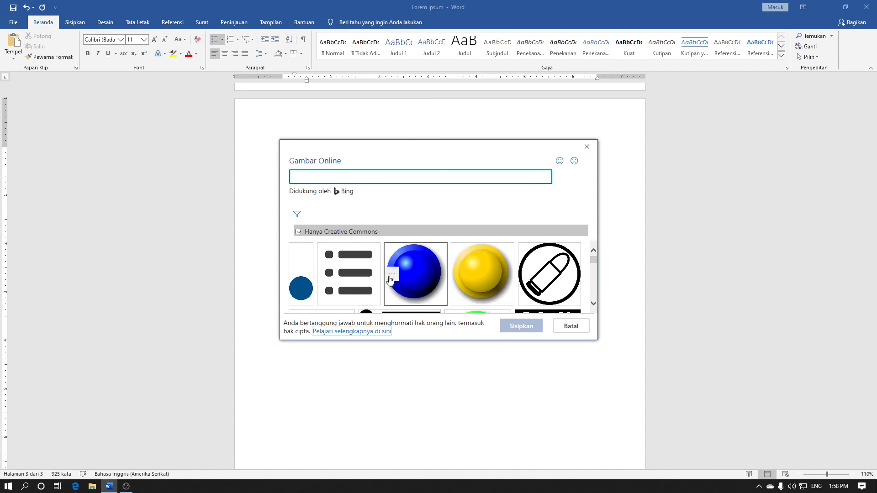
Insert the blue ball picture as the bullet and apply it to the list.
{"action": "left_click", "coordinate": [421, 281]}
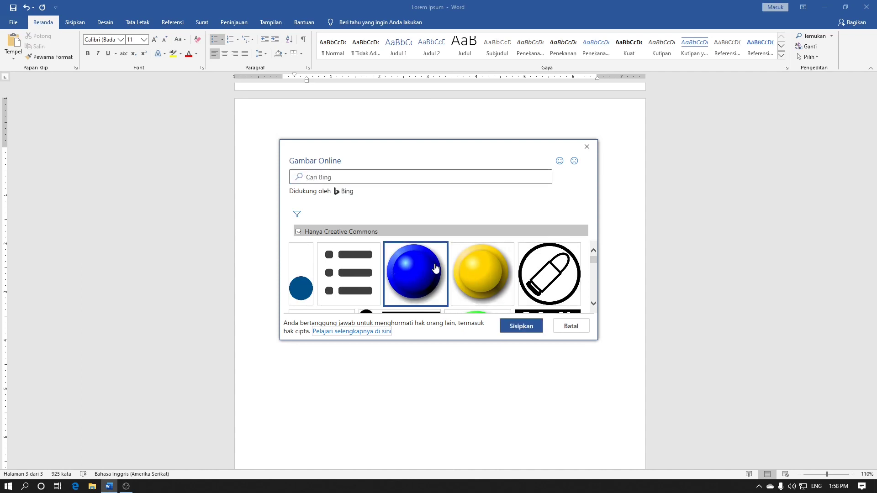
{"action": "left_click", "coordinate": [516, 327]}
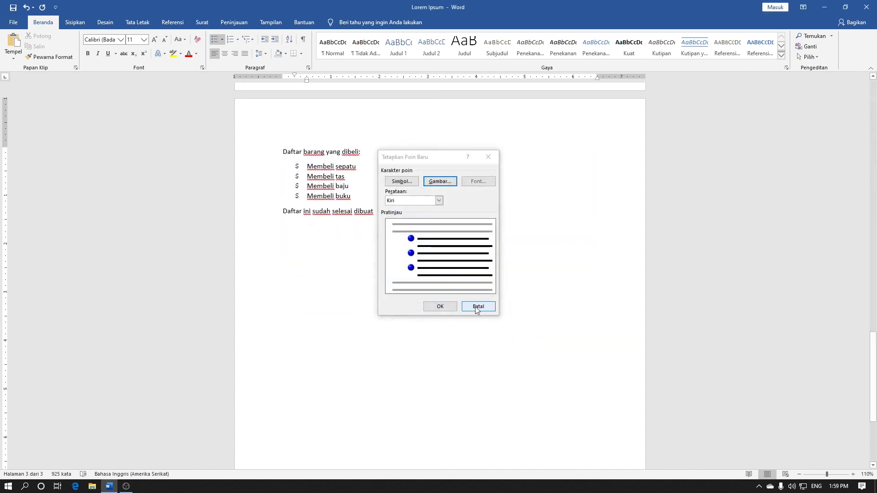
{"action": "left_click", "coordinate": [437, 308]}
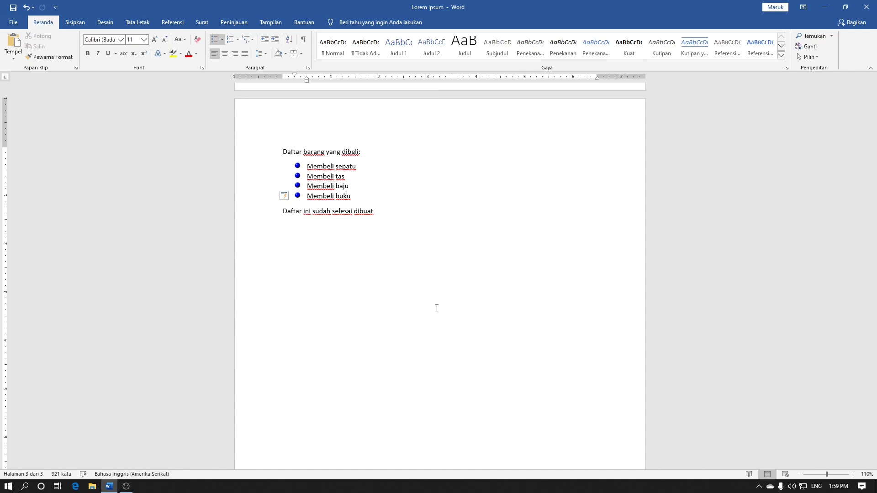
Define a new picture bullet from the Screenshot_4 cat image file and apply it.
{"action": "left_click", "coordinate": [364, 194]}
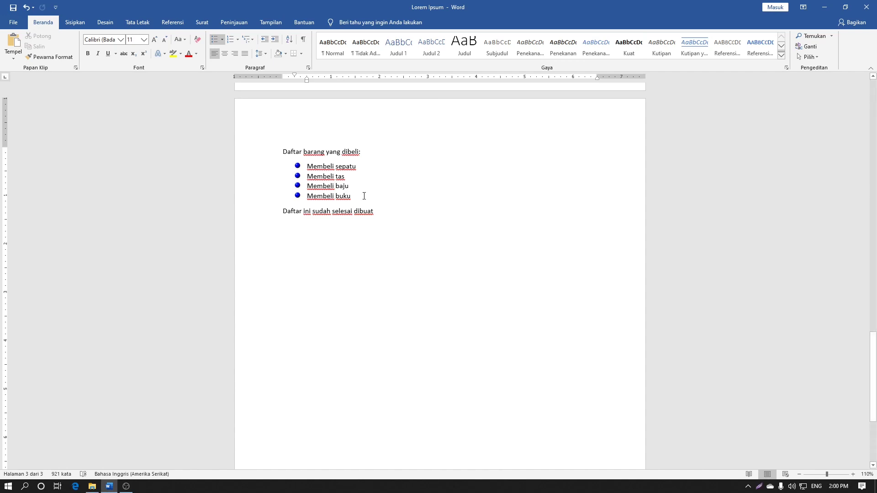
{"action": "left_click", "coordinate": [222, 40]}
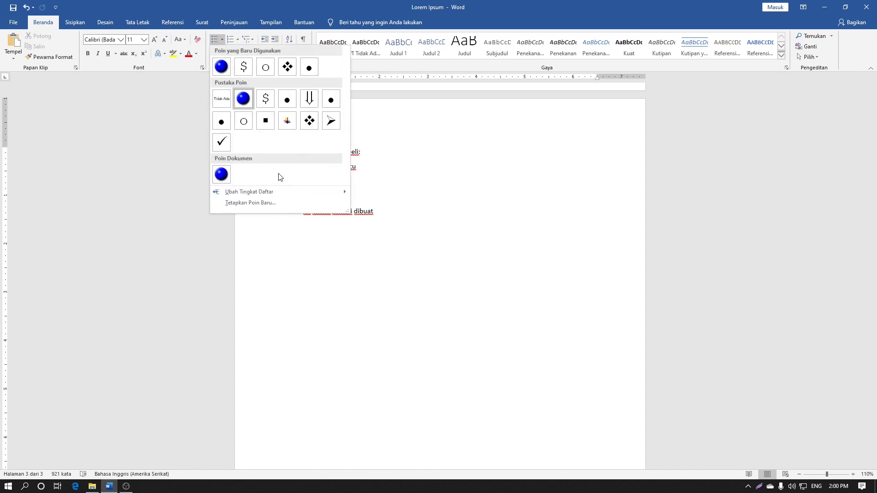
{"action": "left_click", "coordinate": [269, 203]}
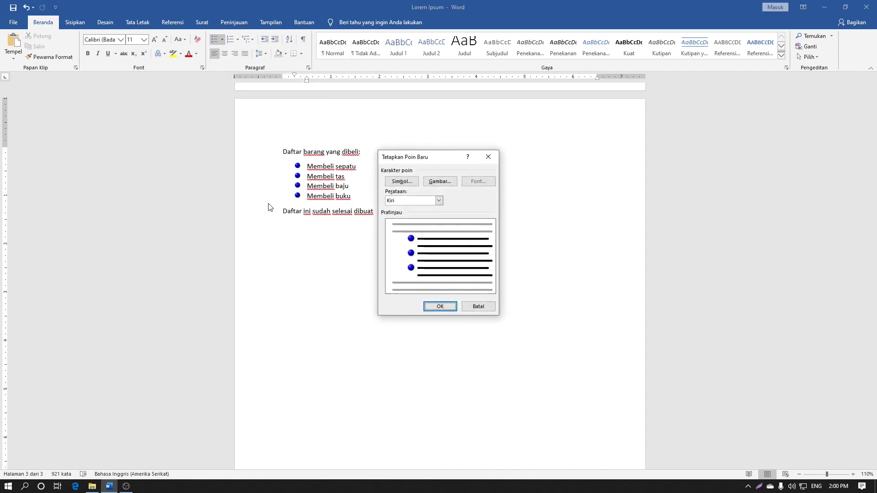
{"action": "left_click", "coordinate": [440, 182]}
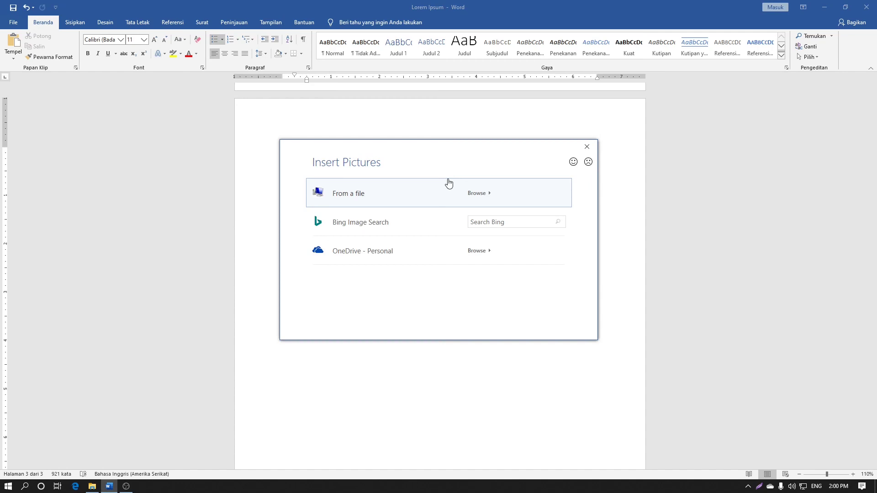
{"action": "left_click", "coordinate": [449, 182]}
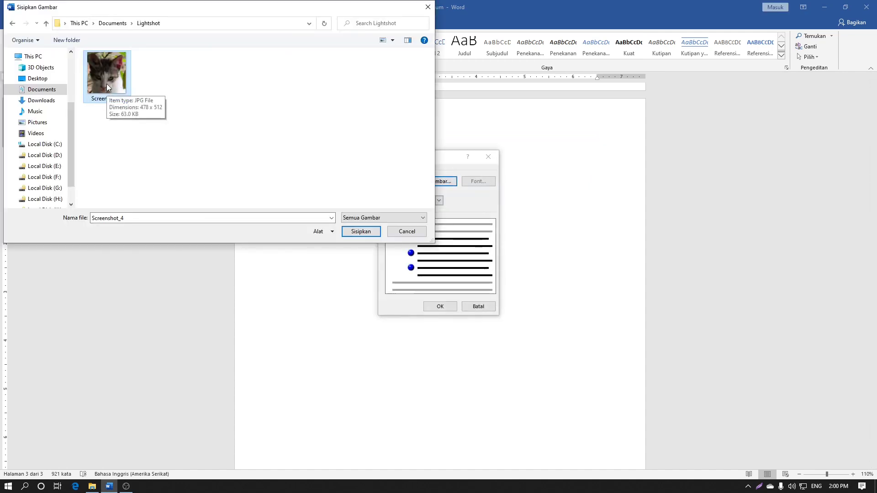
{"action": "double_click", "coordinate": [106, 83]}
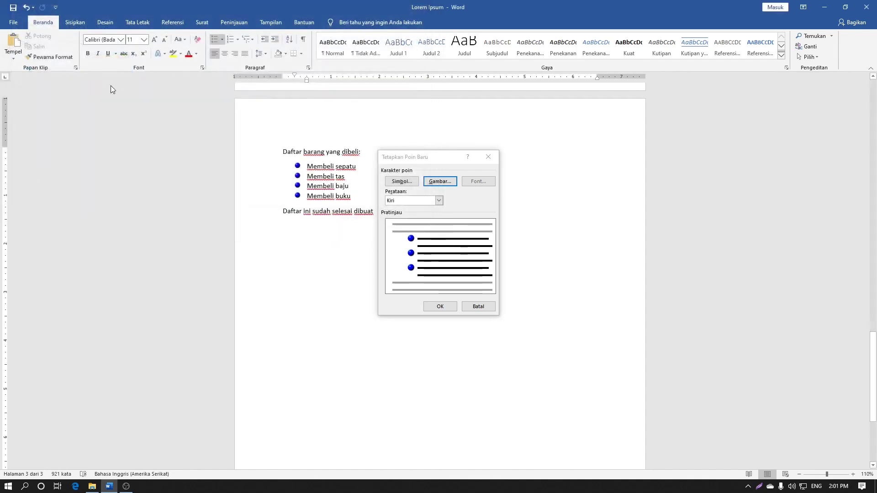
{"action": "left_click", "coordinate": [440, 307]}
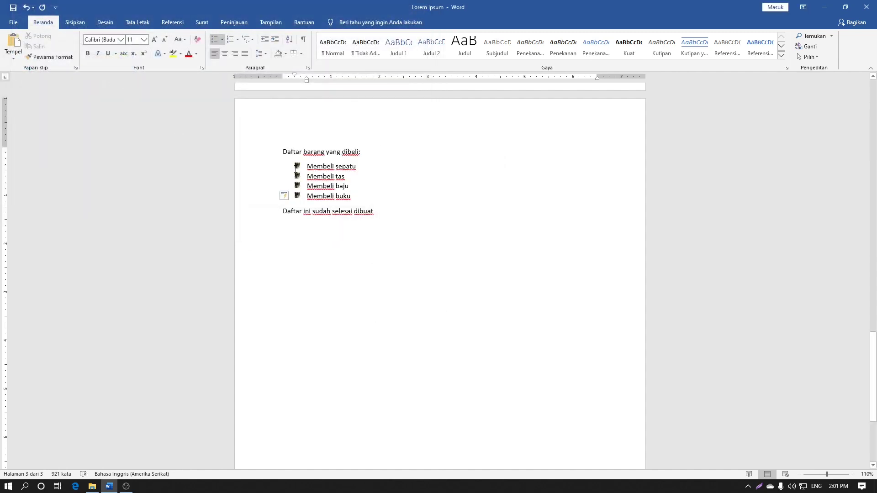
{"action": "scroll", "coordinate": [296, 170], "scroll_direction": "up", "scroll_amount": 2}
{"action": "scroll", "coordinate": [296, 170], "scroll_direction": "up", "scroll_amount": 5}
{"action": "scroll", "coordinate": [296, 170], "scroll_direction": "up", "scroll_amount": 5}
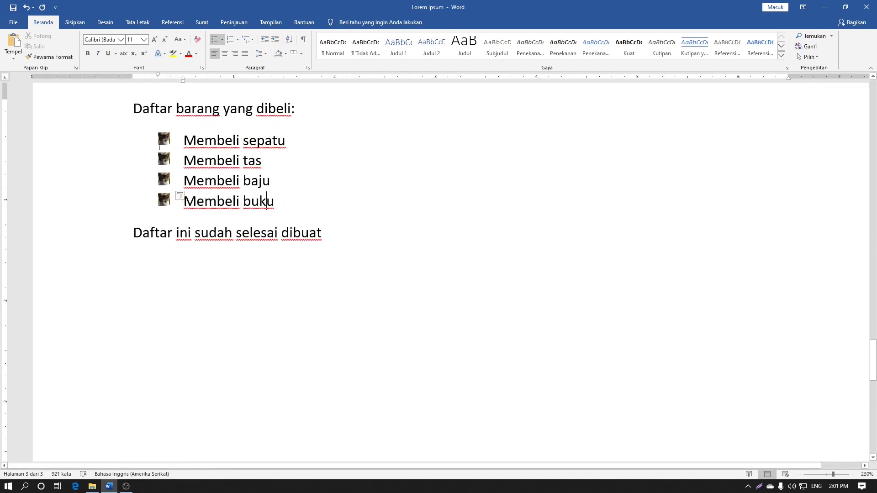
{"action": "scroll", "coordinate": [159, 146], "scroll_direction": "up", "scroll_amount": 3}
{"action": "scroll", "coordinate": [159, 147], "scroll_direction": "up", "scroll_amount": 1}
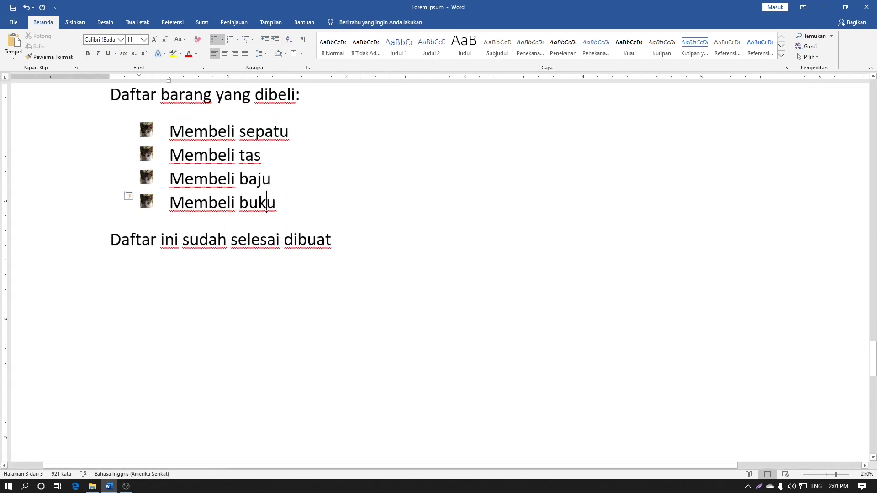
{"action": "scroll", "coordinate": [143, 130], "scroll_direction": "up", "scroll_amount": 3}
{"action": "scroll", "coordinate": [143, 129], "scroll_direction": "up", "scroll_amount": 3}
{"action": "scroll", "coordinate": [143, 129], "scroll_direction": "up", "scroll_amount": 2}
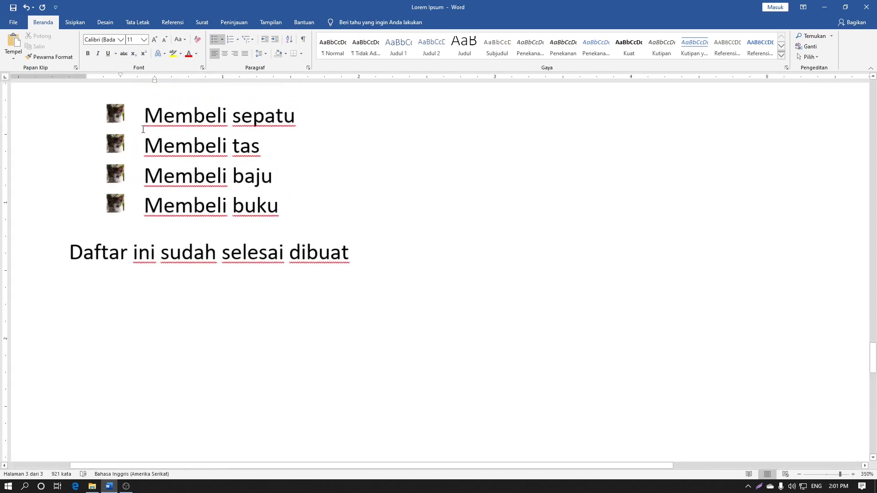
{"action": "scroll", "coordinate": [143, 129], "scroll_direction": "up", "scroll_amount": 2}
{"action": "scroll", "coordinate": [128, 131], "scroll_direction": "up", "scroll_amount": 3}
{"action": "scroll", "coordinate": [106, 131], "scroll_direction": "up", "scroll_amount": 3}
{"action": "scroll", "coordinate": [87, 132], "scroll_direction": "up", "scroll_amount": 2}
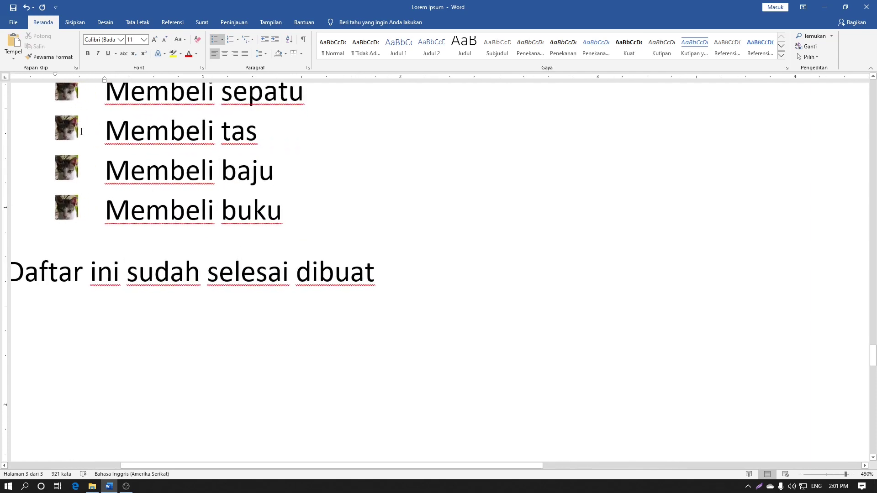
{"action": "scroll", "coordinate": [81, 132], "scroll_direction": "down", "scroll_amount": 2}
{"action": "scroll", "coordinate": [82, 132], "scroll_direction": "down", "scroll_amount": 2}
{"action": "scroll", "coordinate": [81, 133], "scroll_direction": "down", "scroll_amount": 2}
{"action": "scroll", "coordinate": [80, 135], "scroll_direction": "down", "scroll_amount": 2}
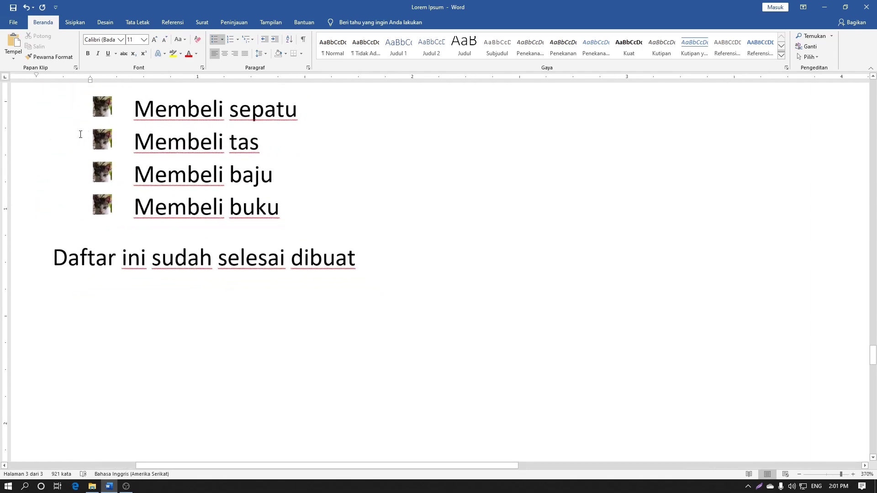
{"action": "scroll", "coordinate": [335, 174], "scroll_direction": "down", "scroll_amount": 10}
{"action": "scroll", "coordinate": [321, 177], "scroll_direction": "down", "scroll_amount": 4}
{"action": "scroll", "coordinate": [321, 177], "scroll_direction": "down", "scroll_amount": 4}
{"action": "scroll", "coordinate": [306, 163], "scroll_direction": "down", "scroll_amount": 2}
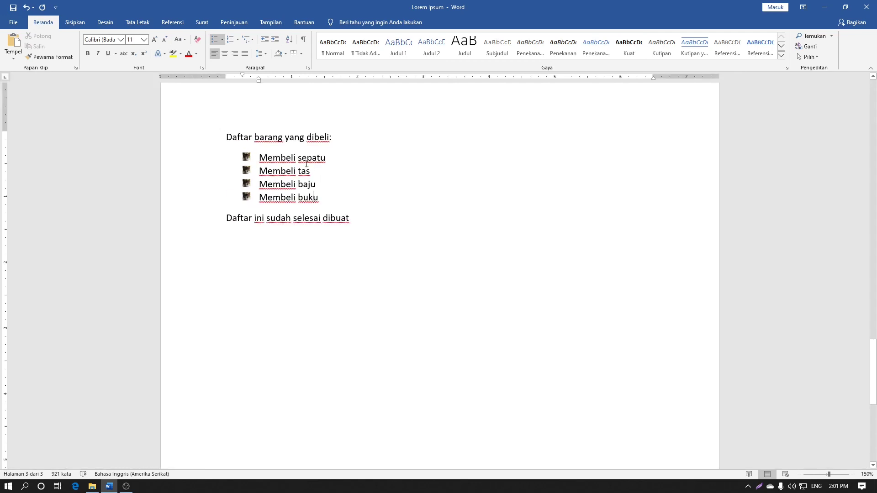
In Define New Bullet, try alignment Tengah, then Kanan, ending at Kiri.
{"action": "left_click", "coordinate": [222, 40]}
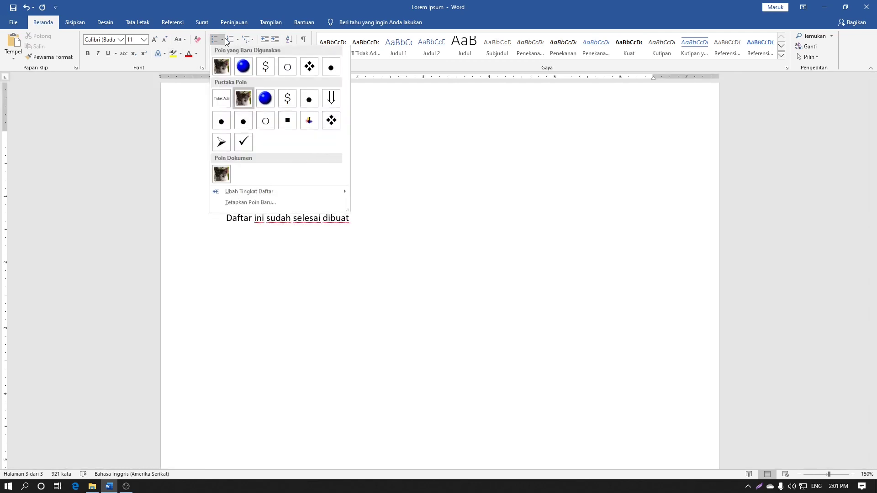
{"action": "left_click", "coordinate": [246, 203]}
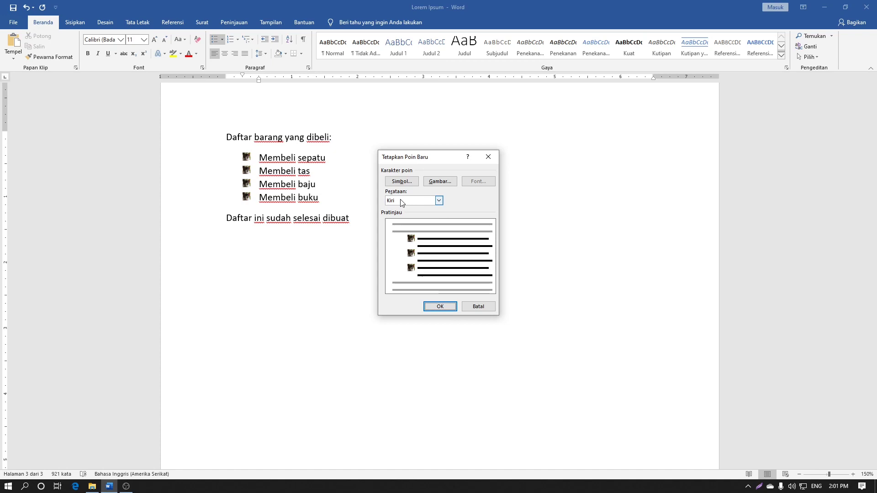
{"action": "left_click", "coordinate": [401, 202]}
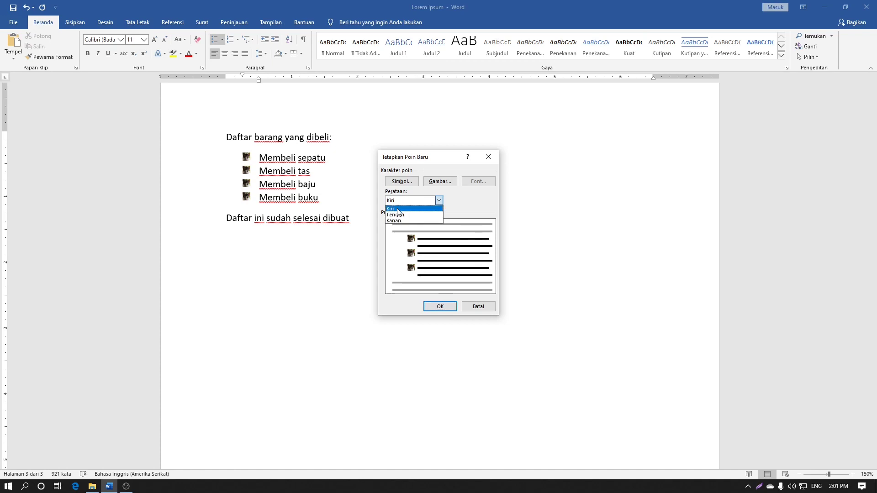
{"action": "left_click", "coordinate": [400, 211]}
{"action": "left_click", "coordinate": [411, 201]}
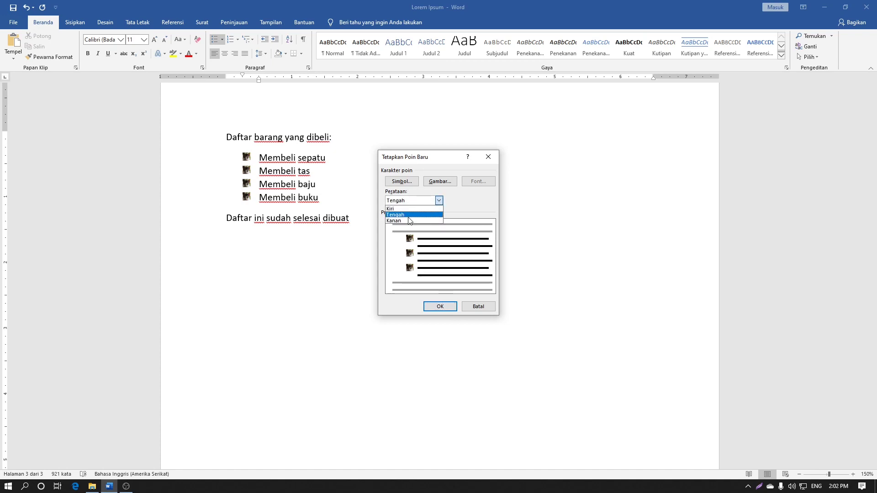
{"action": "left_click", "coordinate": [408, 217]}
{"action": "left_click", "coordinate": [407, 203]}
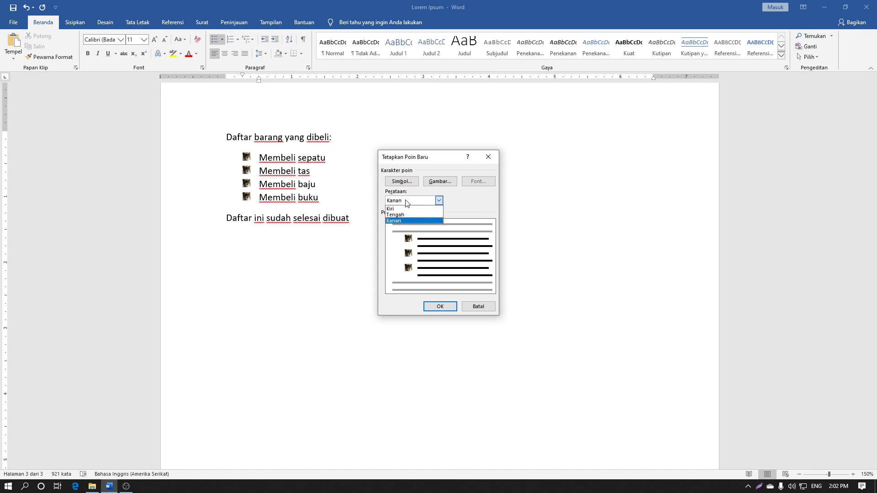
{"action": "left_click", "coordinate": [406, 207]}
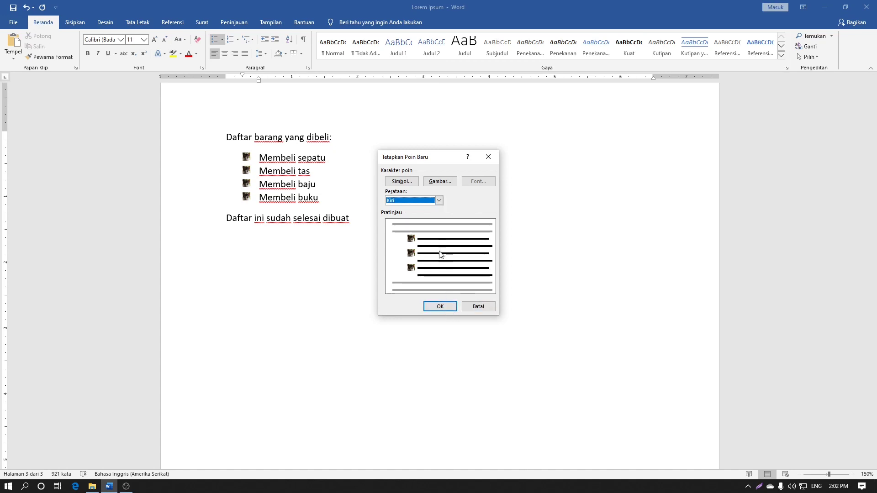
Replace the cat picture bullets with the spade symbol (Symbol font, code 170) on all four items.
{"action": "left_click", "coordinate": [402, 181]}
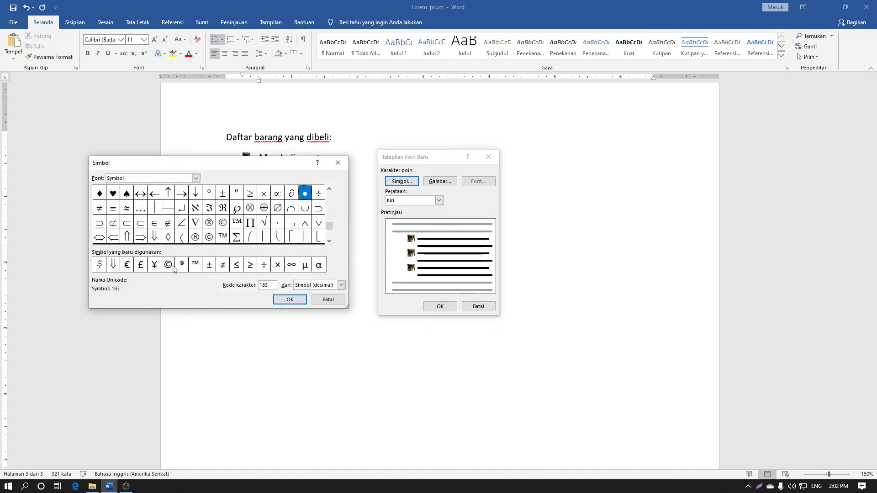
{"action": "left_click", "coordinate": [114, 198]}
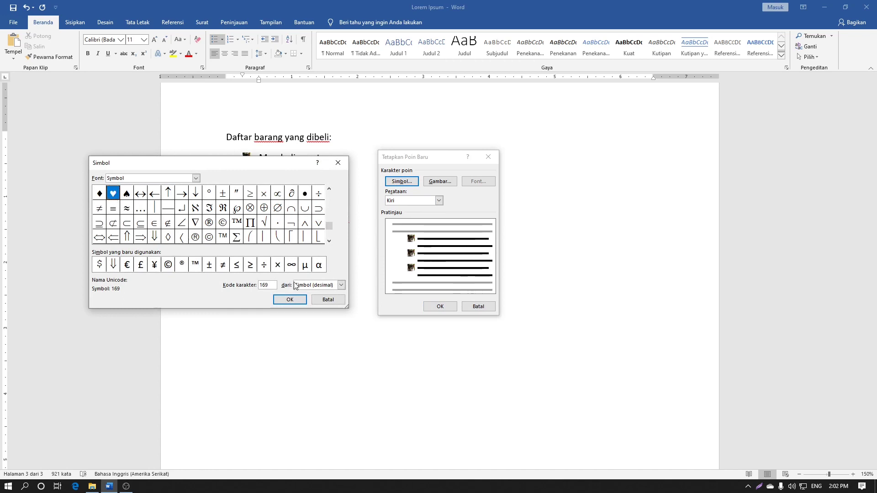
{"action": "left_click", "coordinate": [126, 195]}
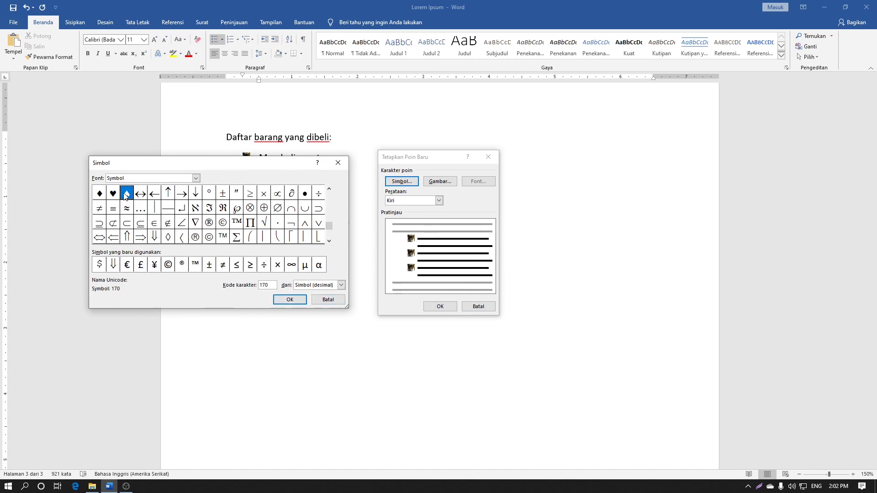
{"action": "left_click", "coordinate": [292, 302]}
{"action": "left_click", "coordinate": [440, 307]}
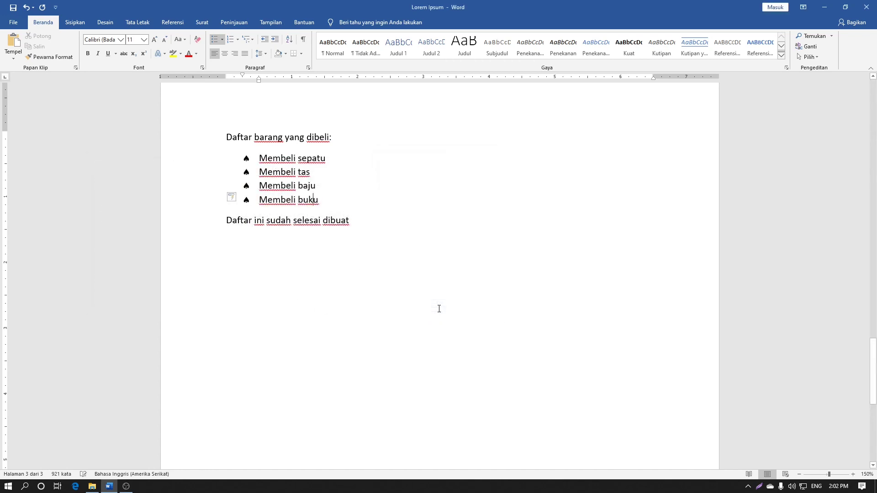